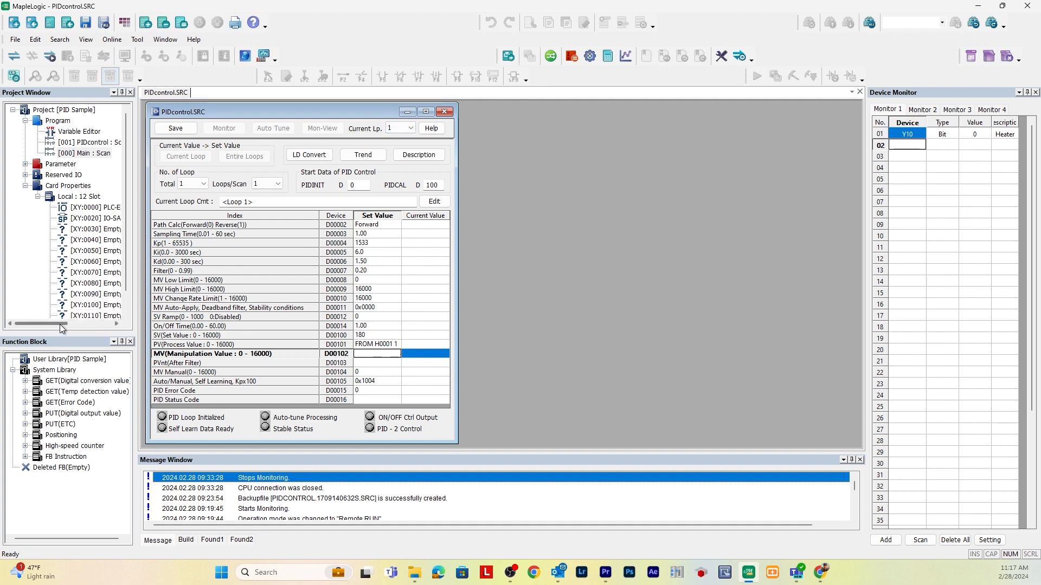
left_click_drag(61, 324, 64, 323)
right_click(47, 121)
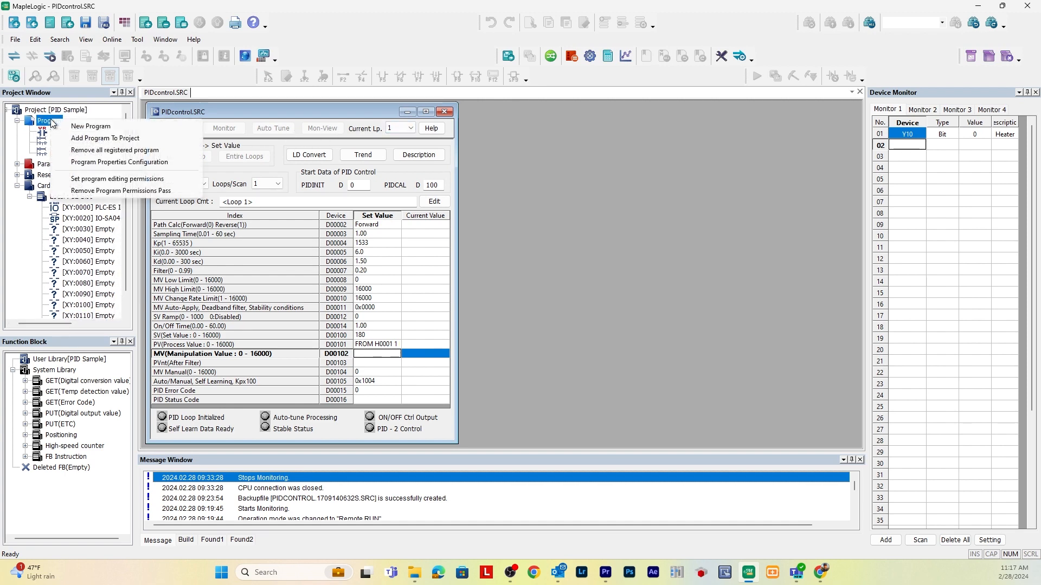
left_click(81, 128)
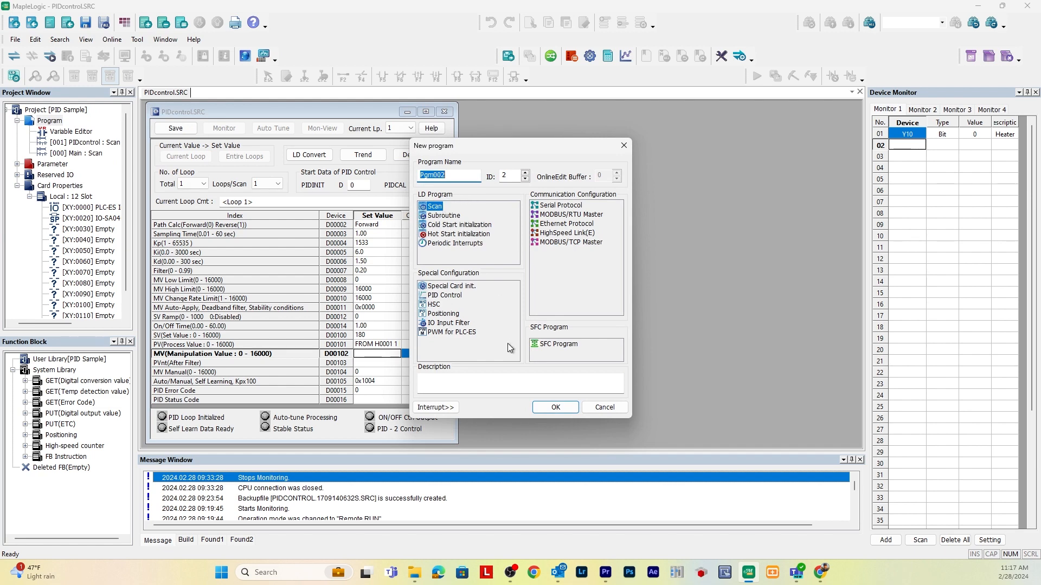
left_click(616, 409)
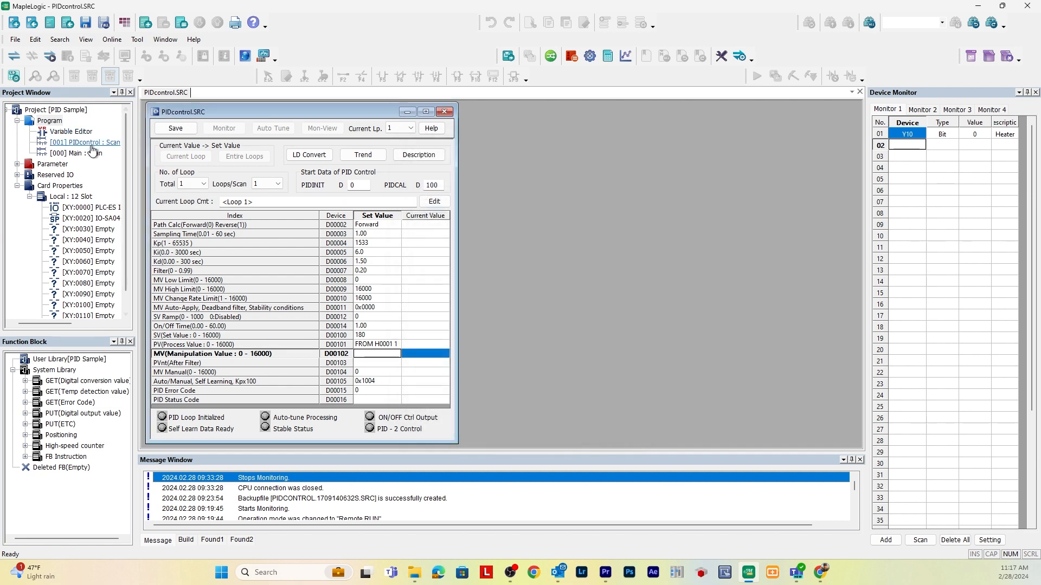
Look at the PID Control type in the new program options, leaving without creating a program
right_click(58, 124)
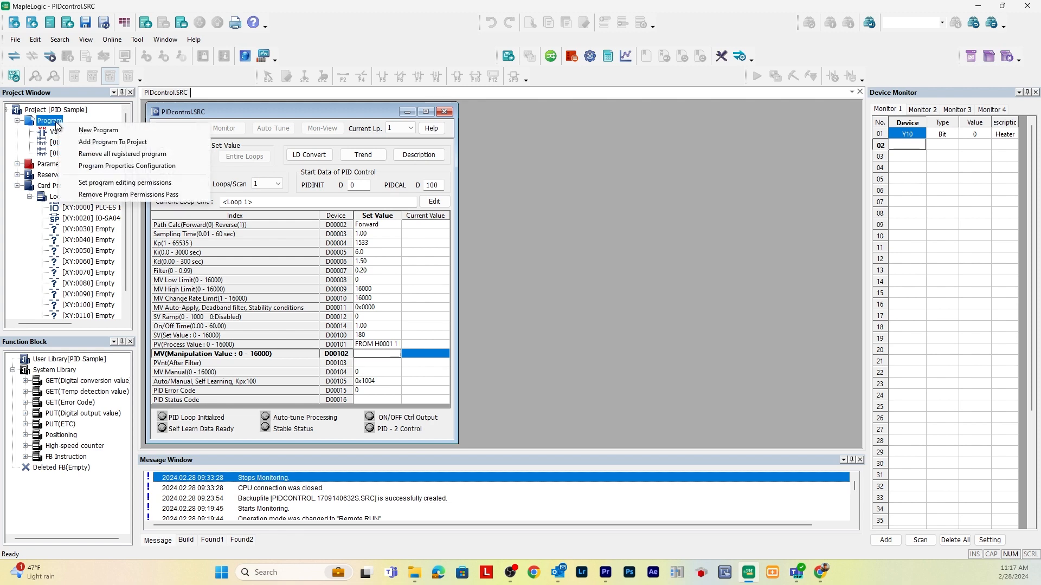
left_click(98, 130)
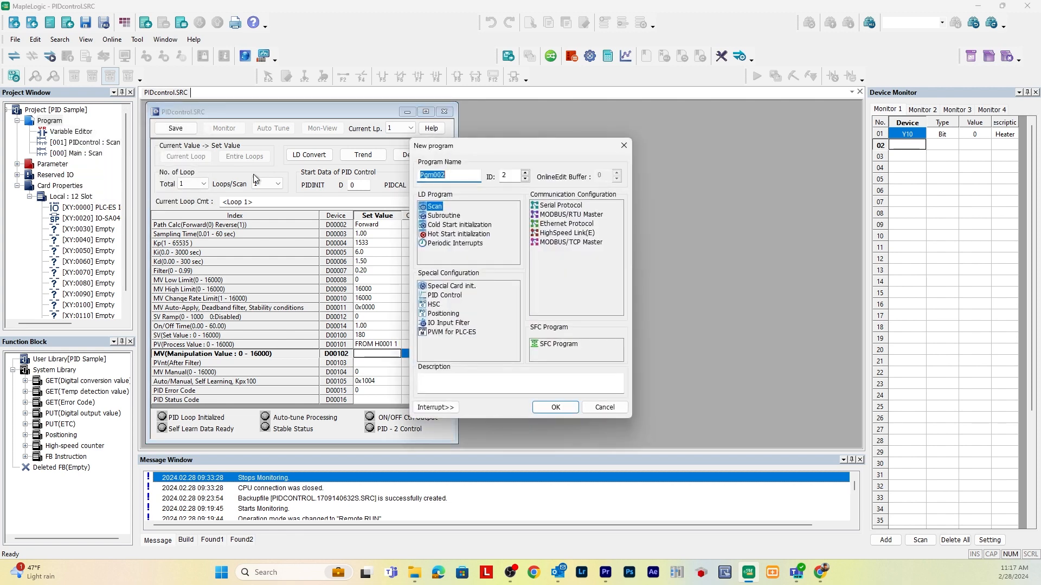
left_click(446, 298)
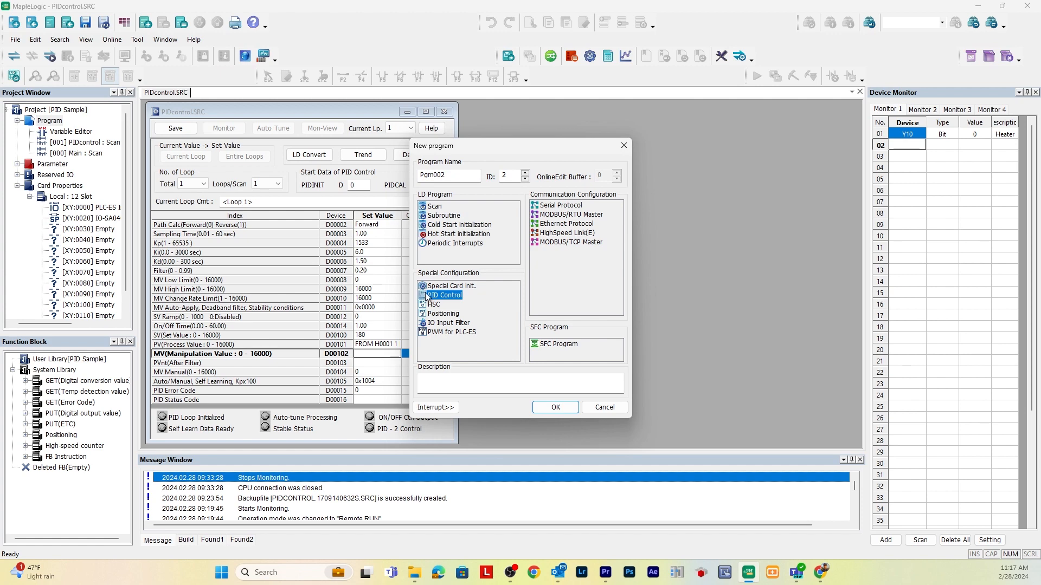
left_click(593, 405)
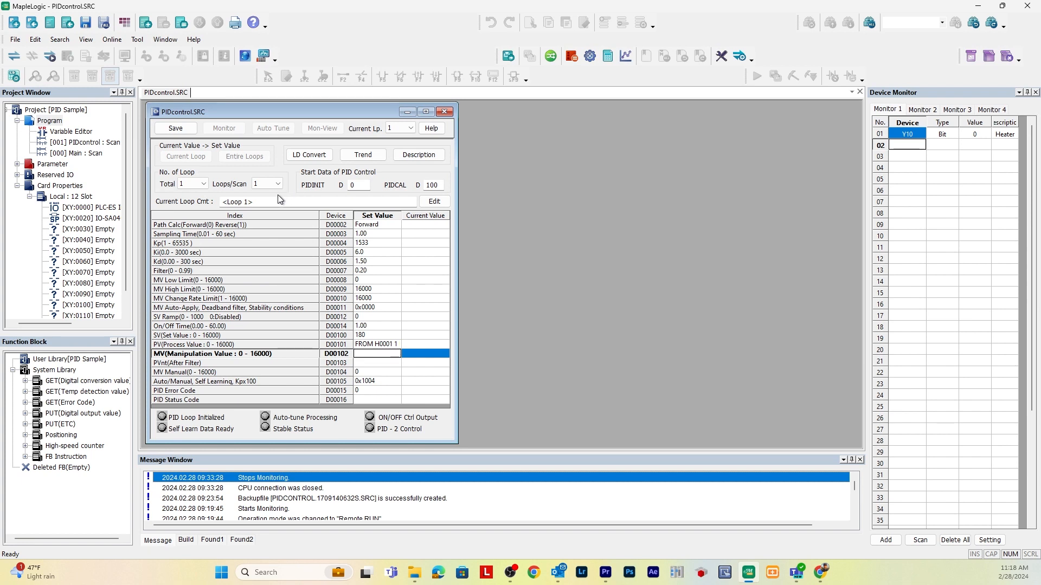
Examine the selectable total number of PID loops, keeping the current choice
left_click(184, 243)
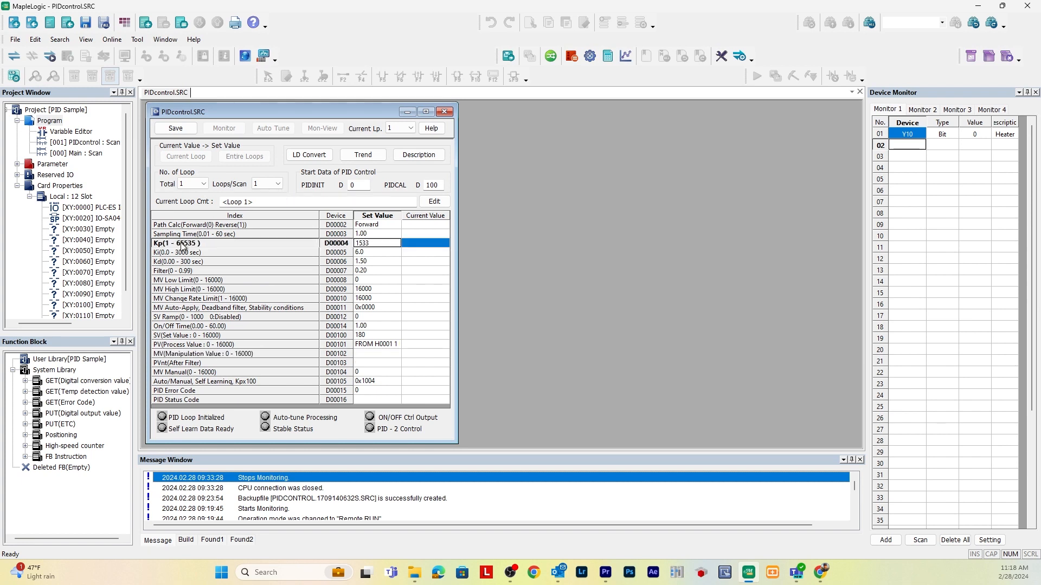
left_click(196, 185)
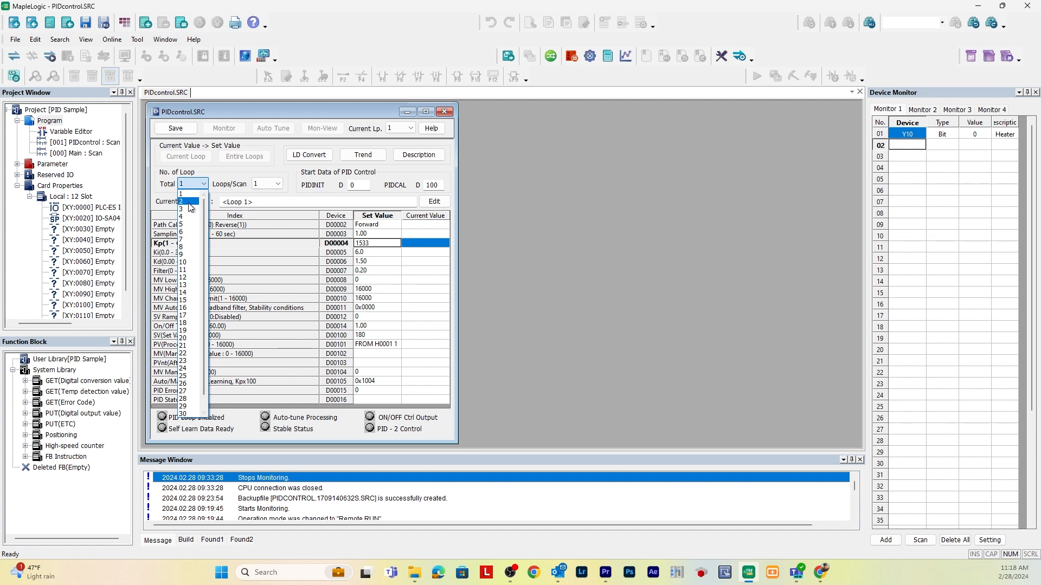
scroll(209, 228, "down", 1)
left_click(206, 186)
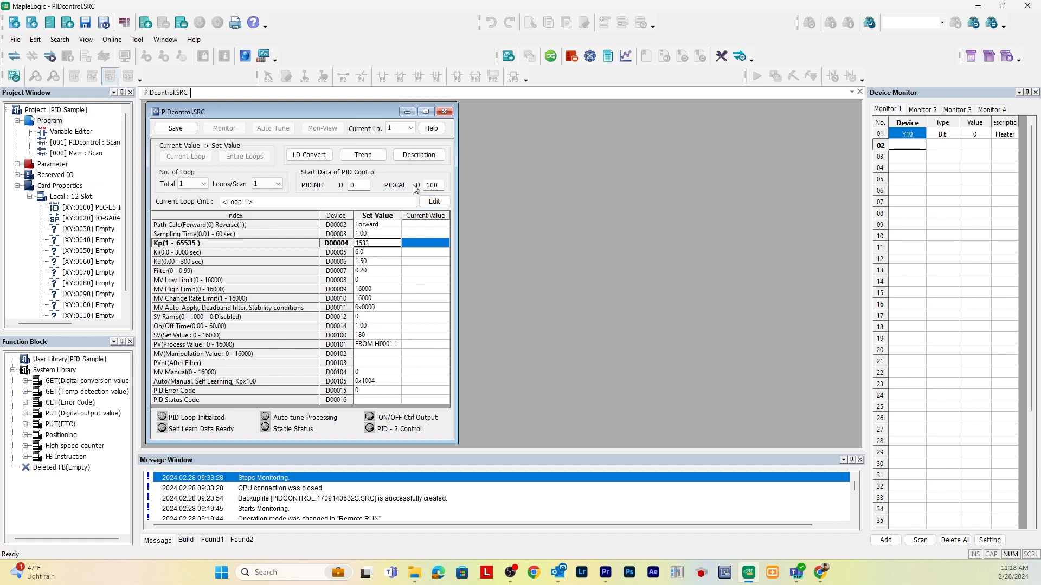
Go through the SV, PV, MV, PVnt and MV Manual rows of the loop 1 parameter table
left_click(256, 336)
left_click(266, 346)
left_click(267, 354)
left_click(269, 362)
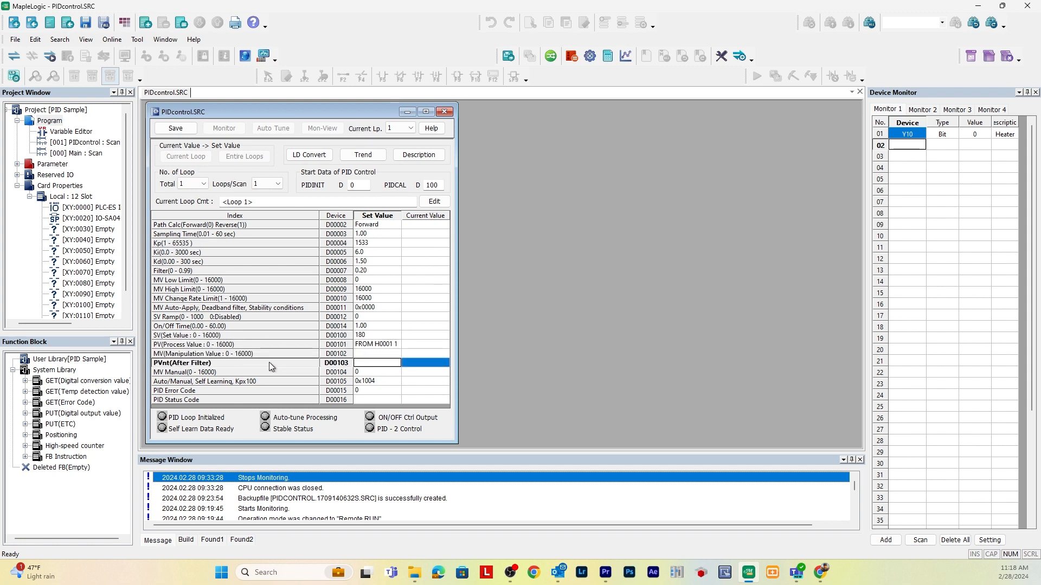
left_click(269, 372)
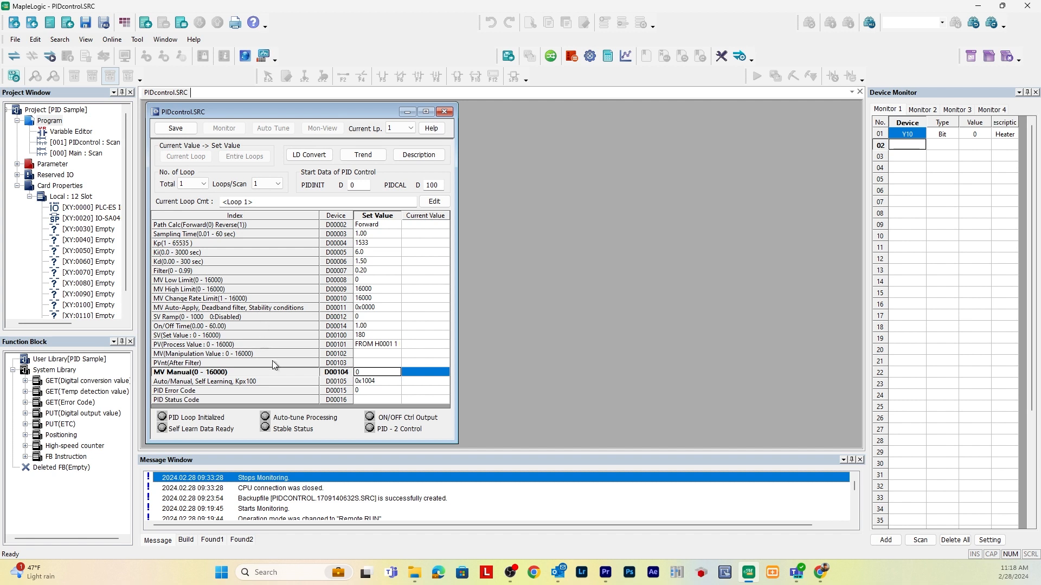
Examine the Path Calc forward/reverse setting and the Sampling Time parameter
left_click(357, 229)
left_click(383, 229)
left_click(382, 228)
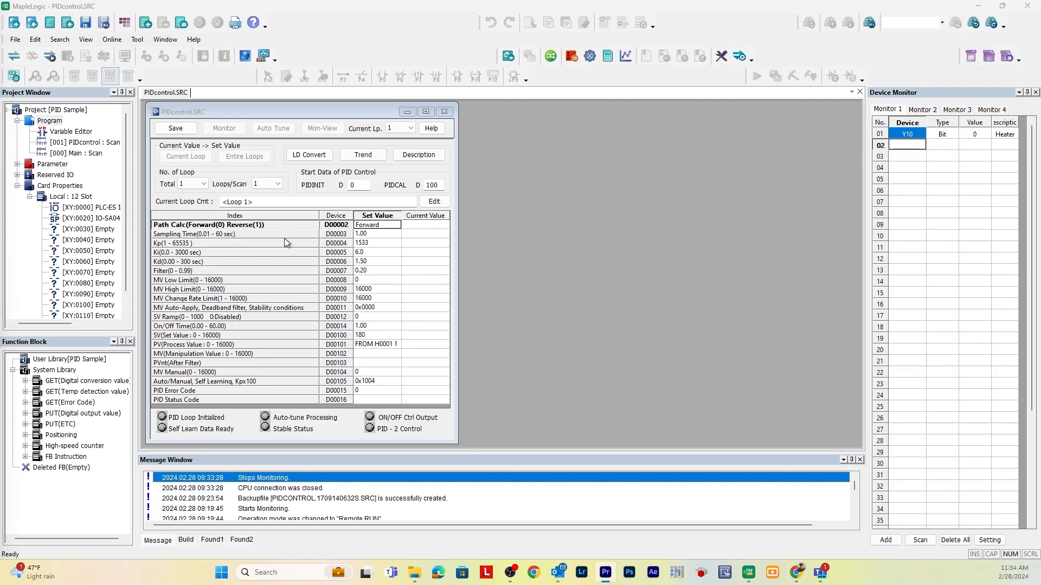
left_click(284, 237)
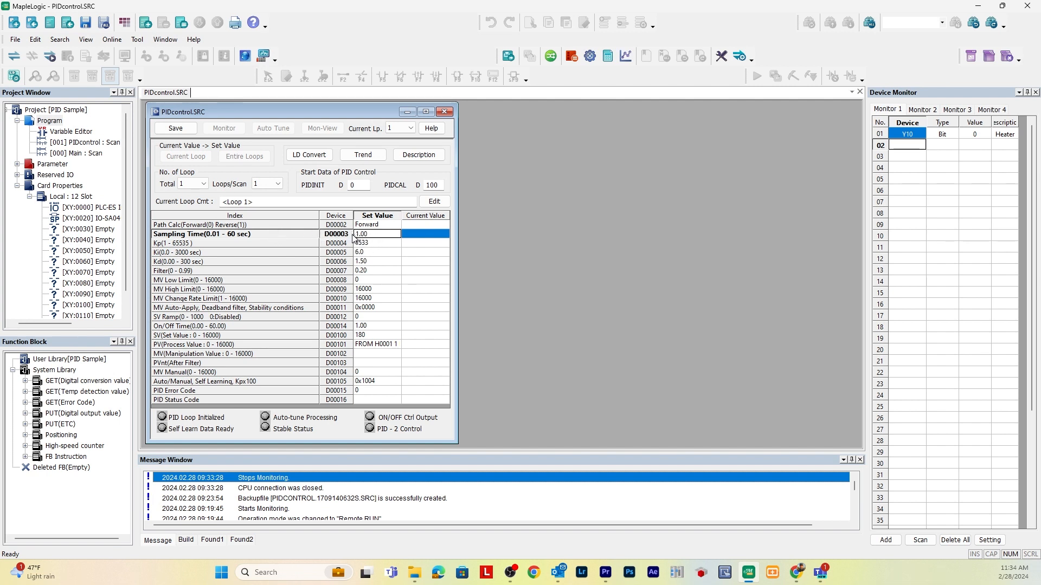
Review the Kp, Ki and Kd gain parameters along with the SV set value row
left_click(275, 244)
left_click(261, 253)
left_click(256, 263)
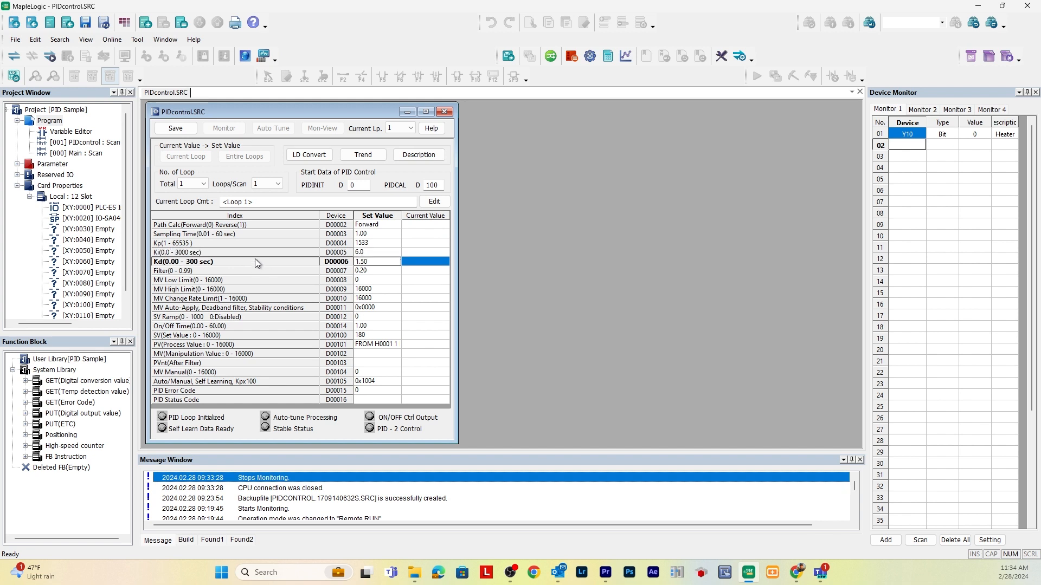
left_click(255, 242)
left_click(247, 253)
left_click(246, 261)
left_click(242, 243)
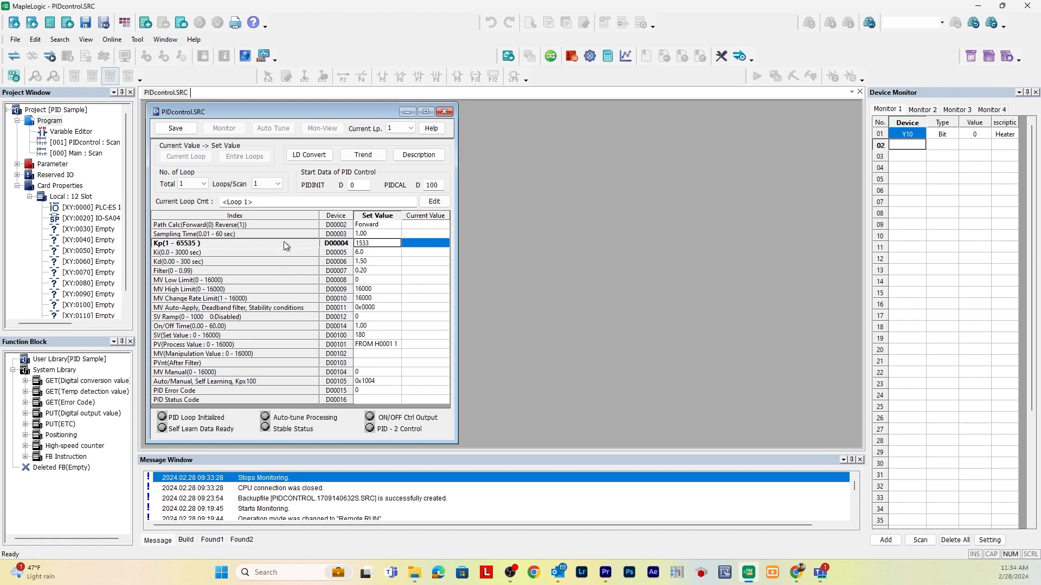
left_click(355, 336)
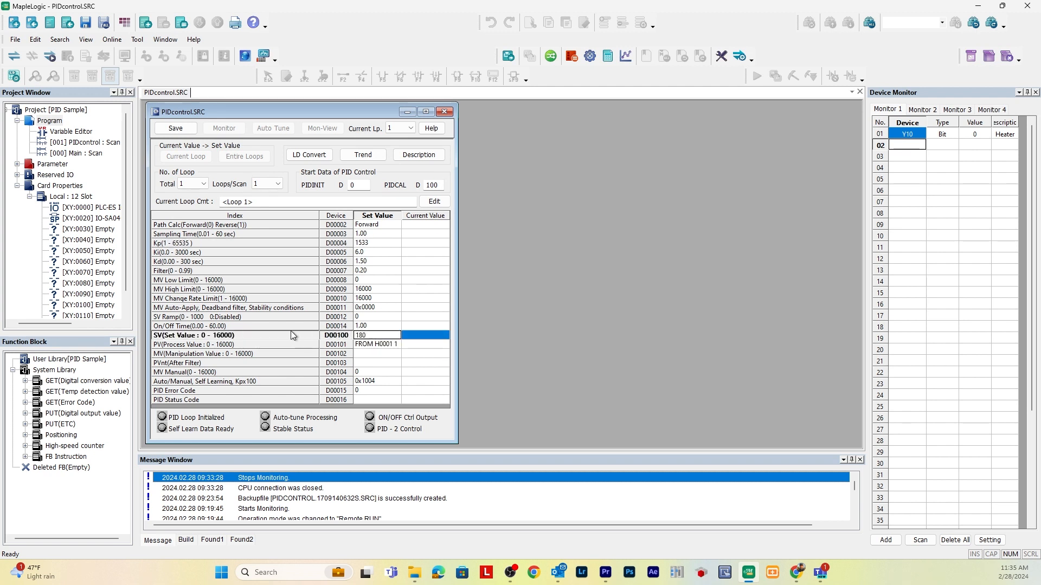
left_click(206, 243)
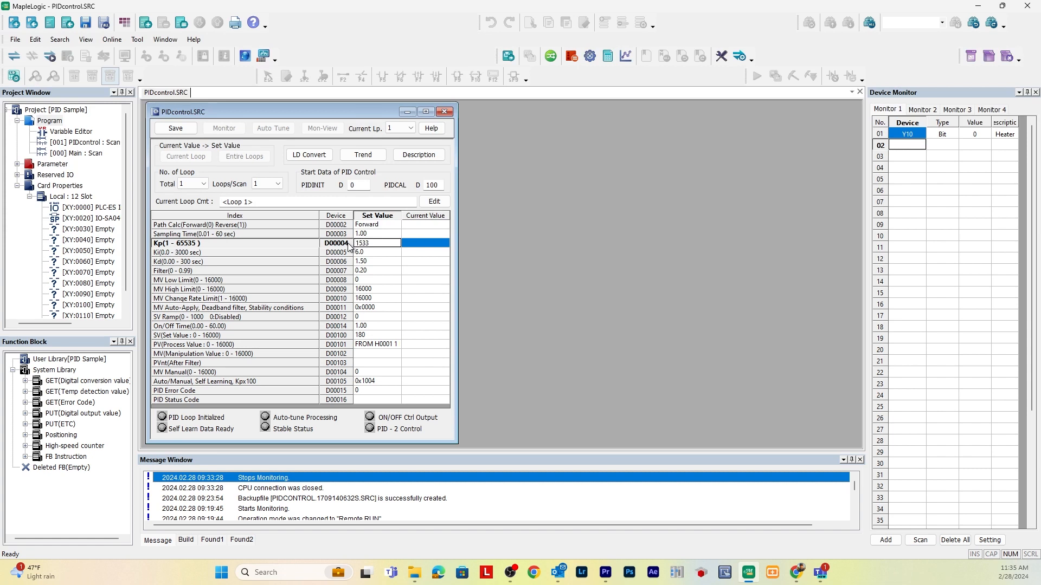
left_click(282, 254)
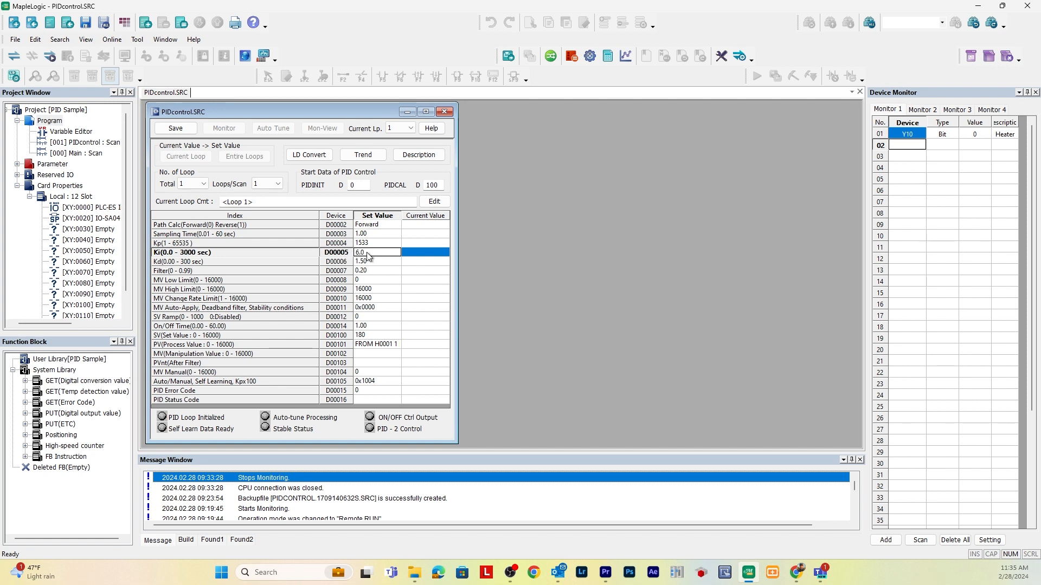
left_click(305, 263)
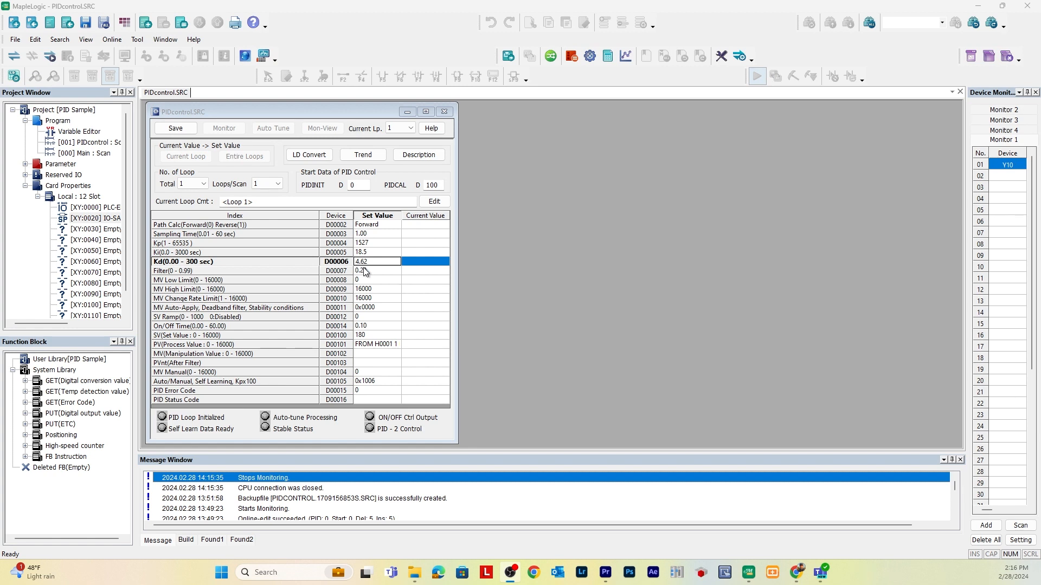
Review the MV Low Limit, MV High Limit and MV Change Rate Limit parameters
left_click(281, 282)
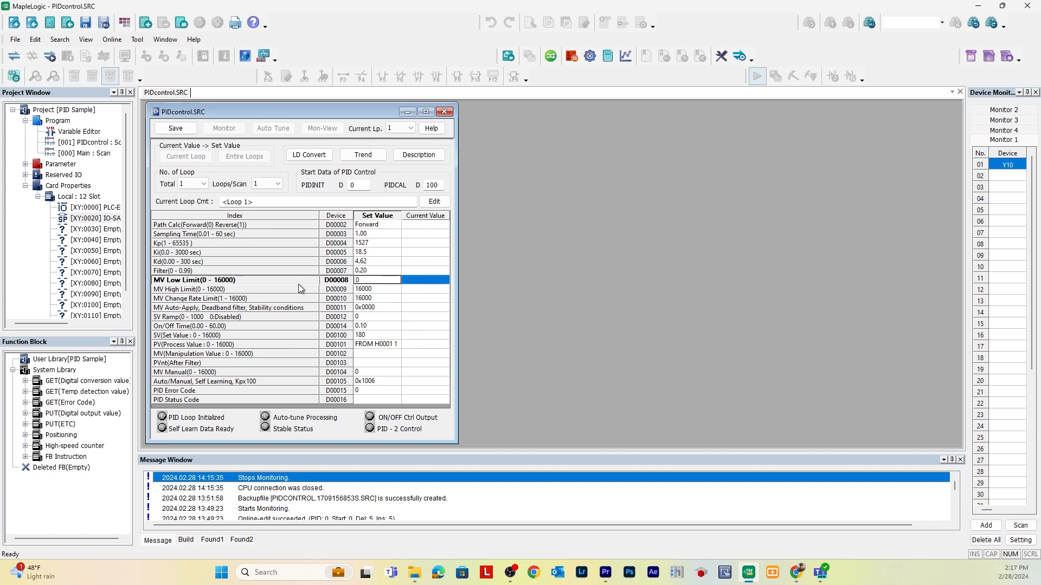
left_click(242, 300)
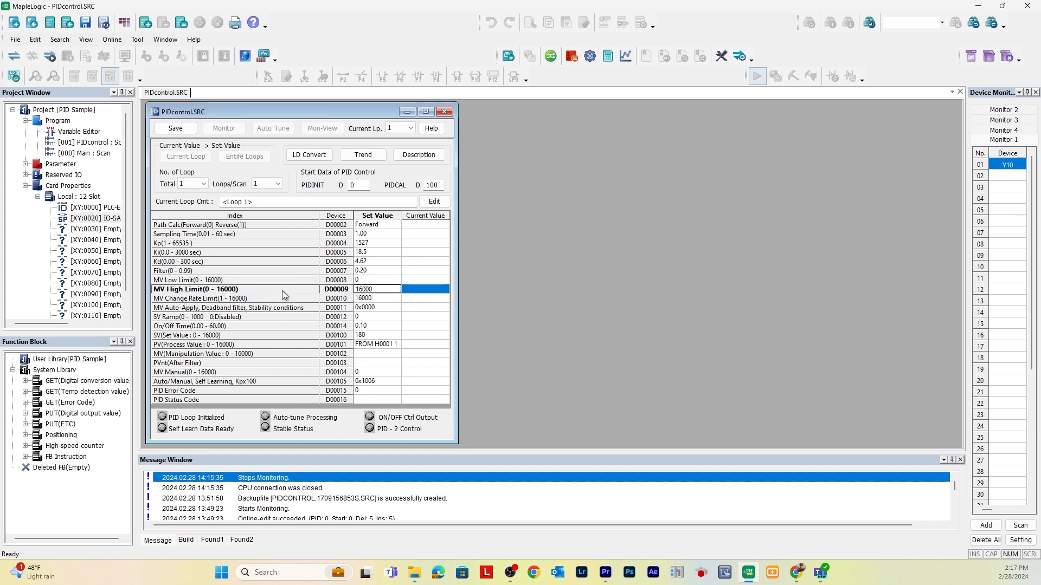
left_click(374, 299)
left_click(357, 289)
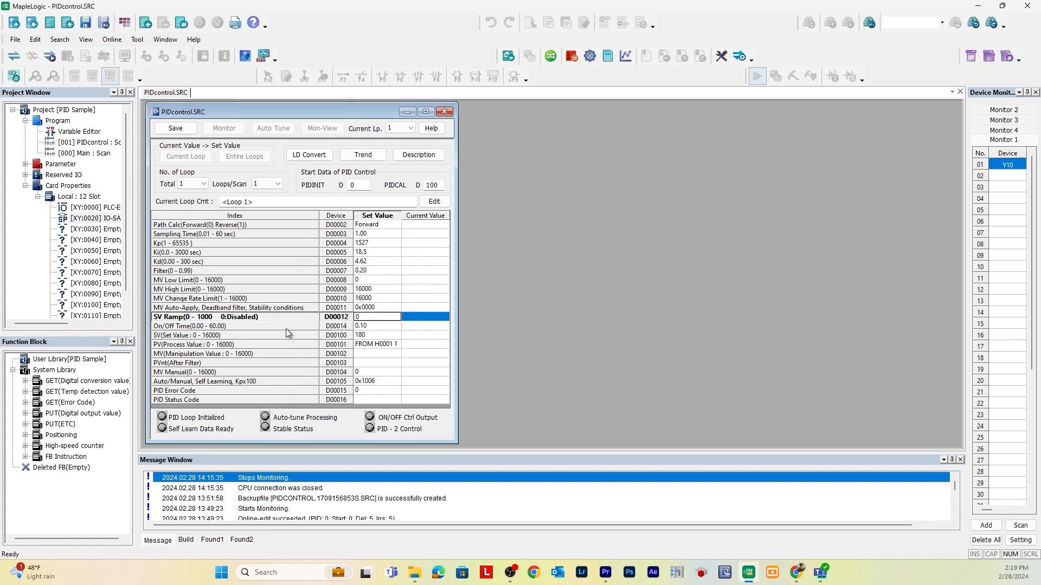
Check the SV, PV and MV rows and open the Auto/Manual, Self Learning, Kpx100 setting
left_click(234, 336)
left_click(236, 345)
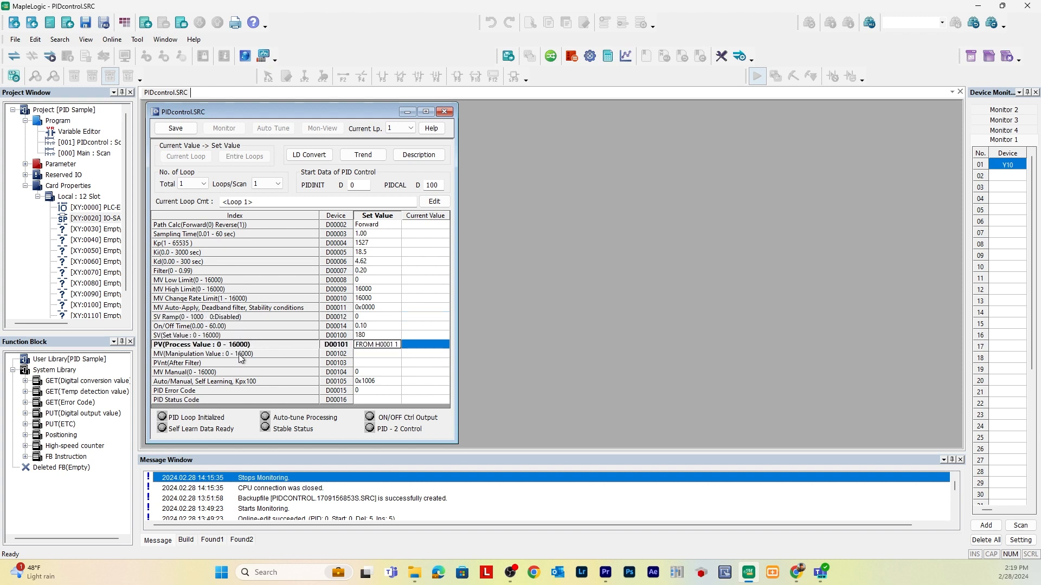
left_click(239, 354)
left_click(258, 336)
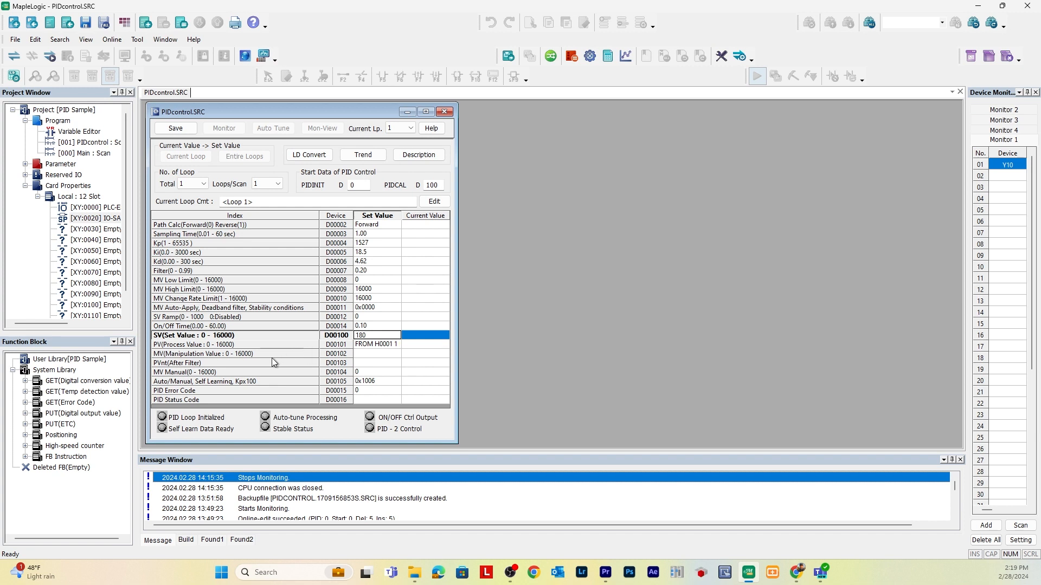
double_click(361, 381)
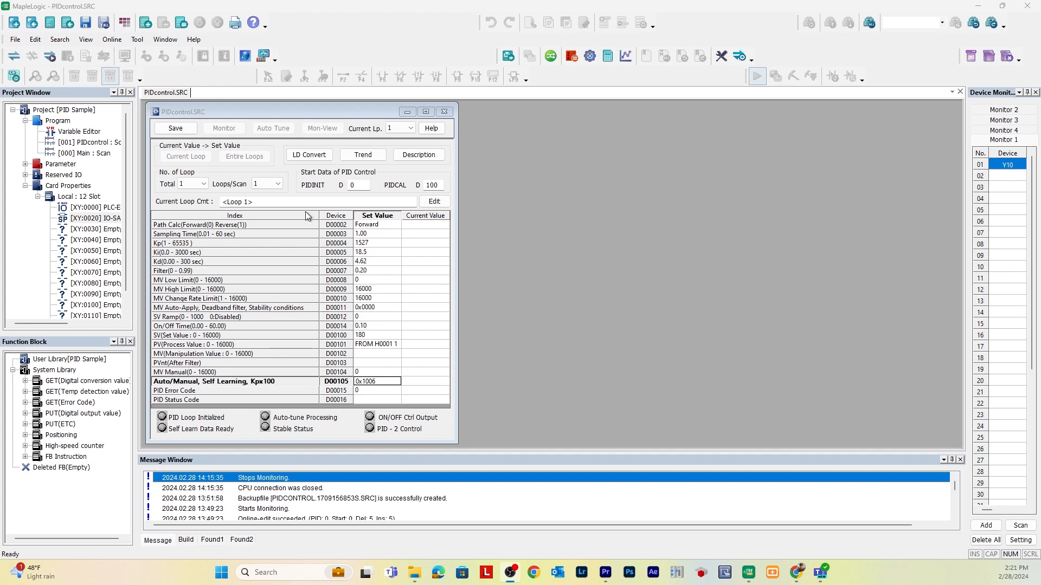
Open the Main scan program and run Link+Download+Monitor to send the project to the PLC
left_click(90, 154)
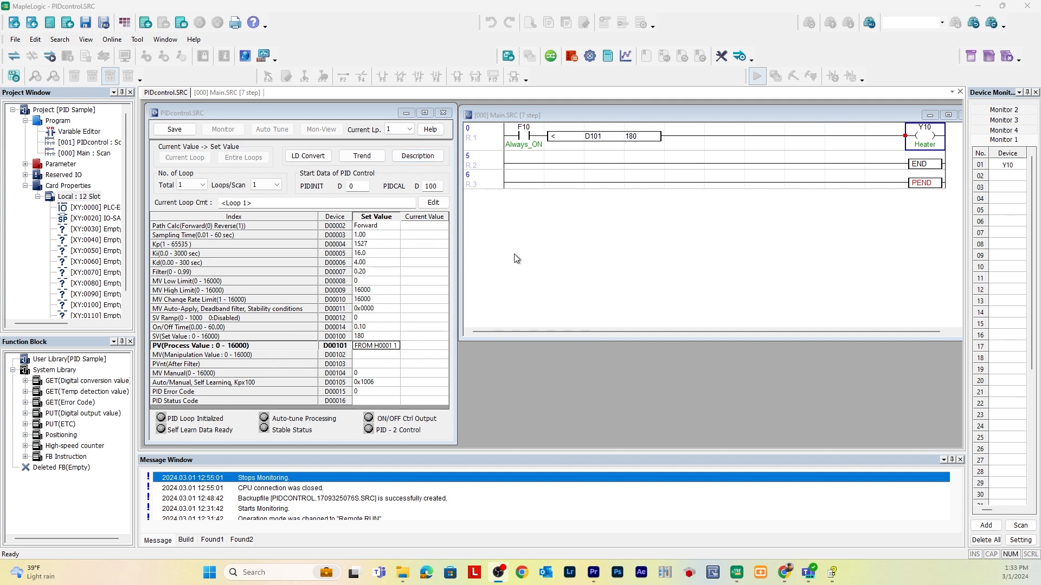
left_click(112, 40)
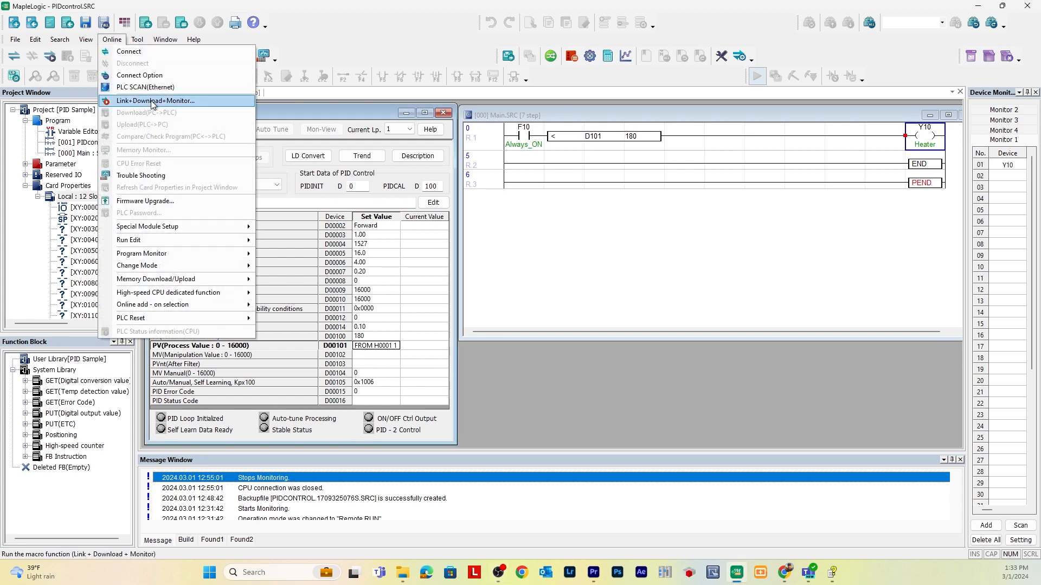
left_click(152, 102)
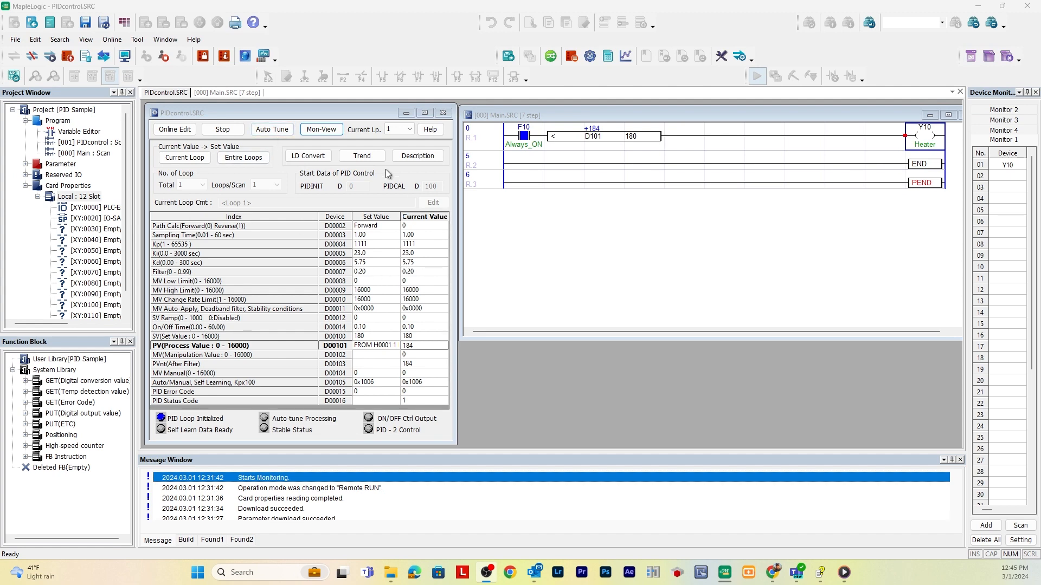
Open the PID monitoring view for PIDcontrol.SRC and examine the PV, SV and MV rows below the trend
left_click(325, 129)
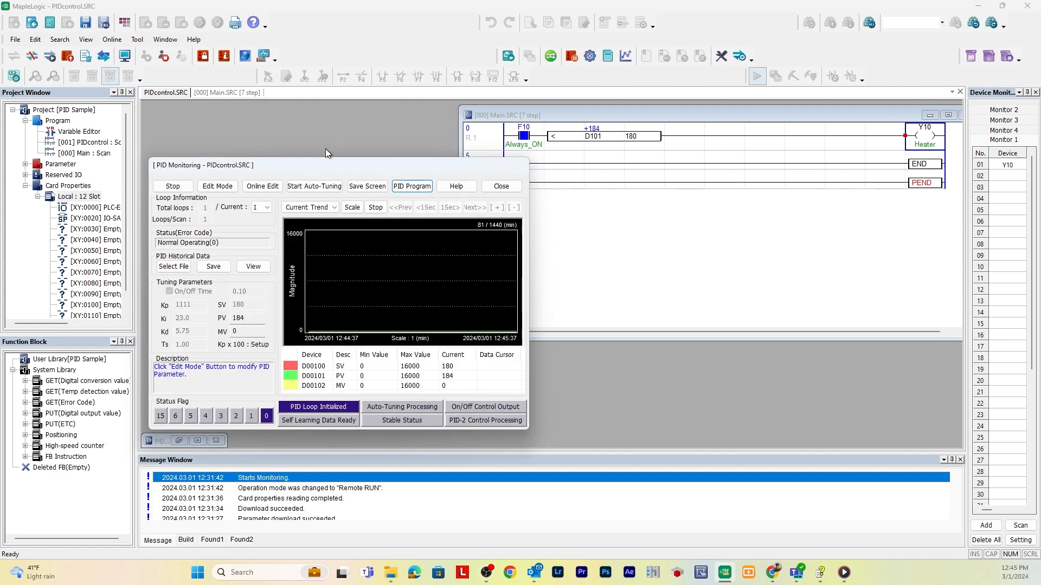
left_click_drag(326, 160, 304, 152)
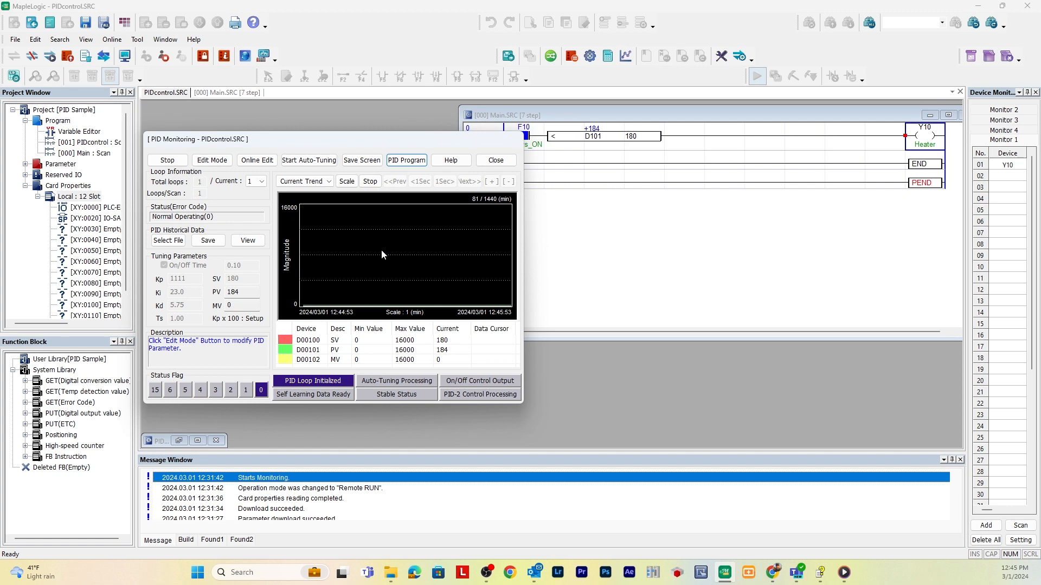
left_click(448, 351)
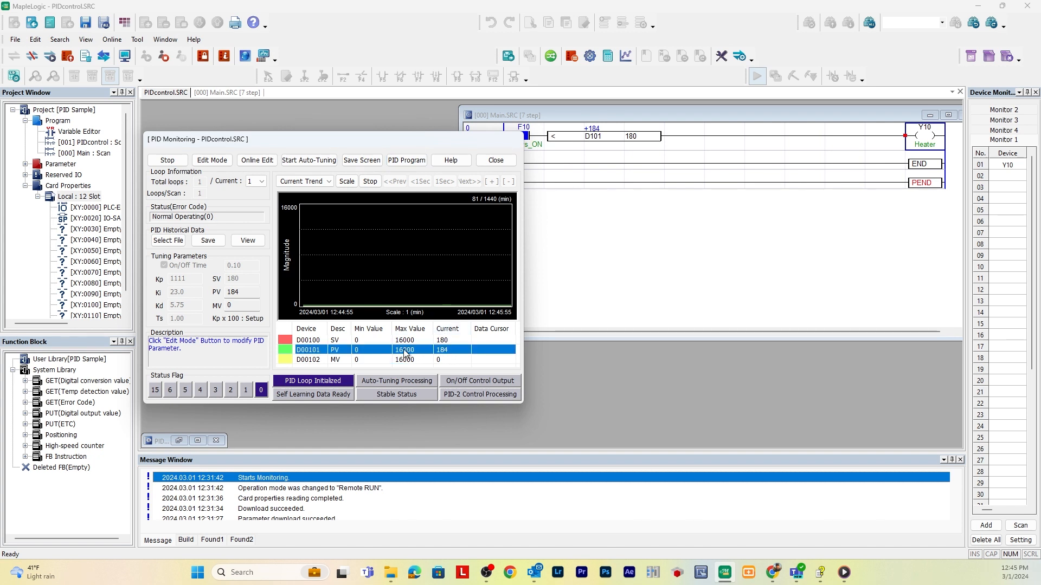
left_click(442, 341)
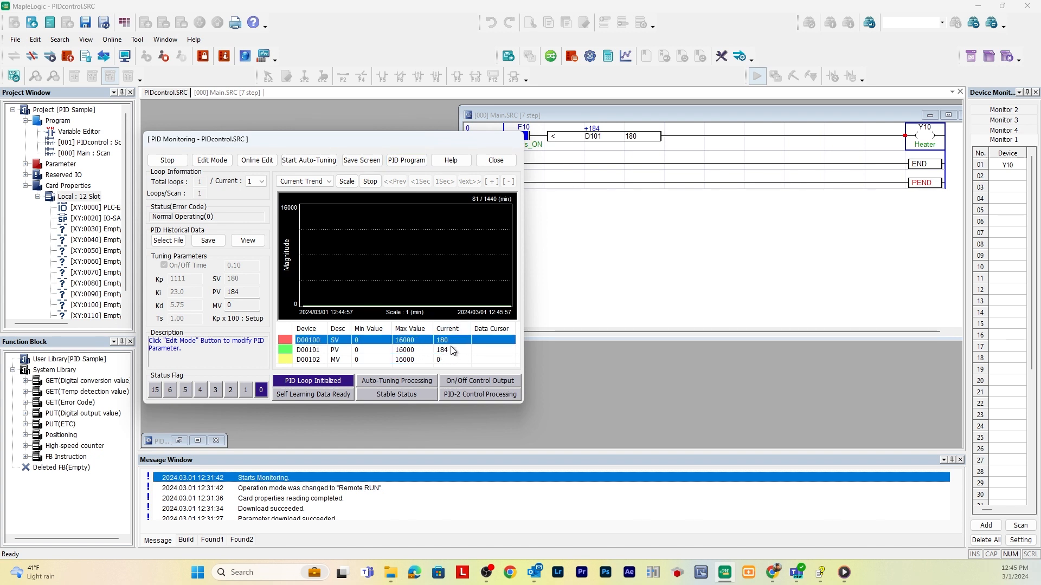
left_click(438, 360)
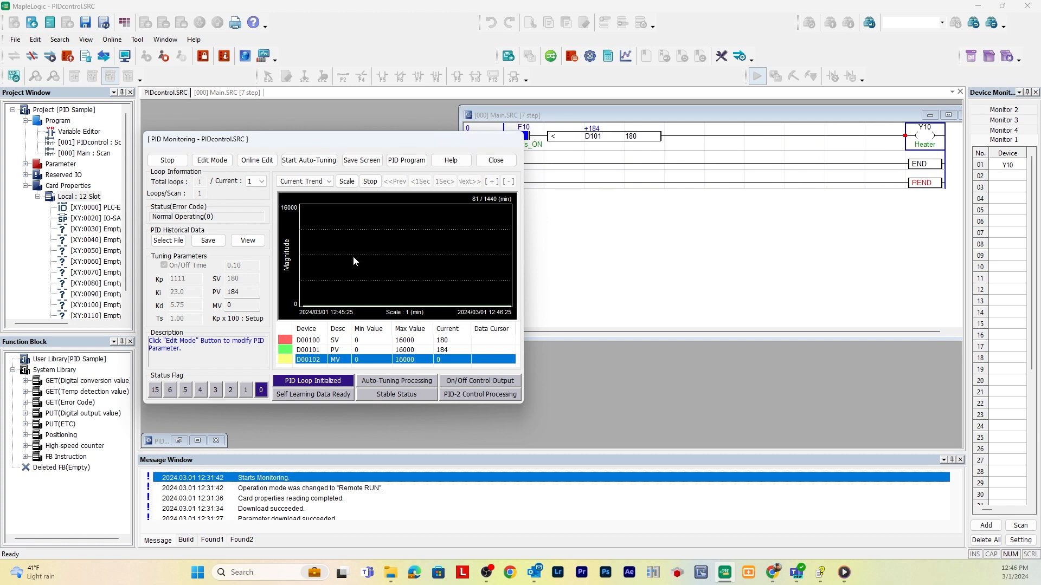
left_click(393, 350)
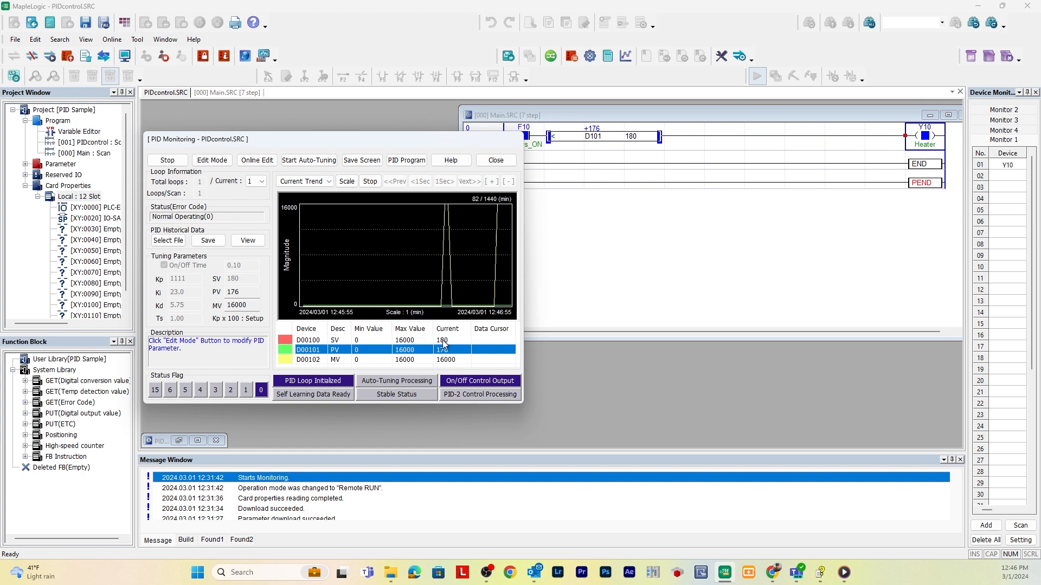
Run auto-tuning with a set value of 180 and apply the tuned constants to the program permanently
left_click(309, 161)
type("180")
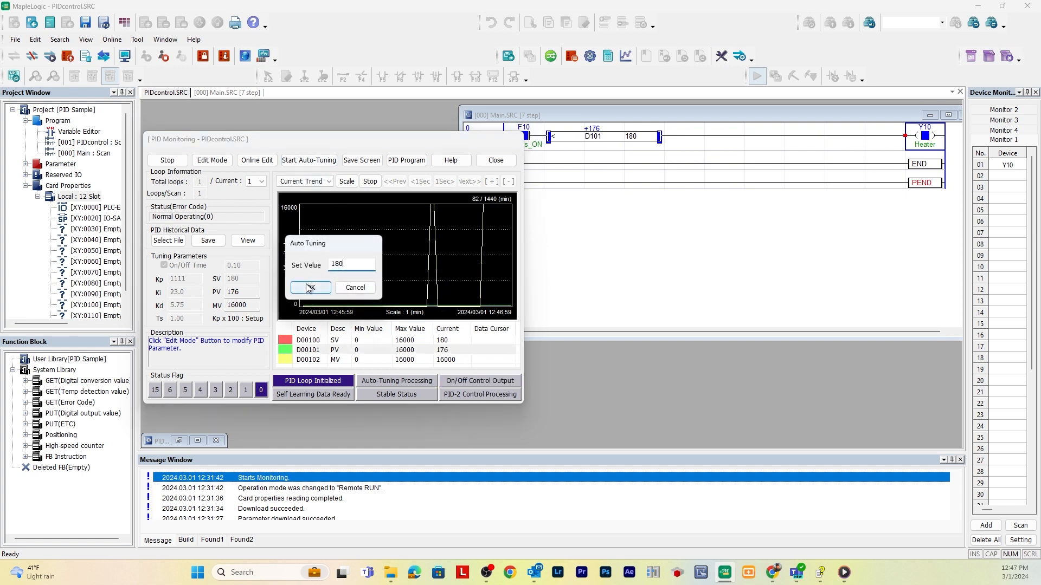
left_click(311, 290)
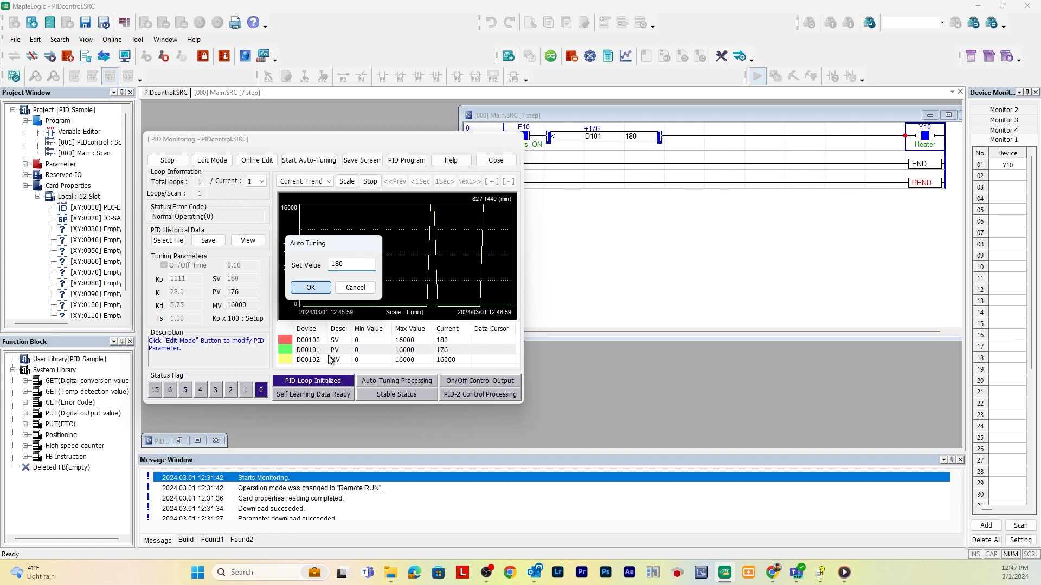
left_click(312, 289)
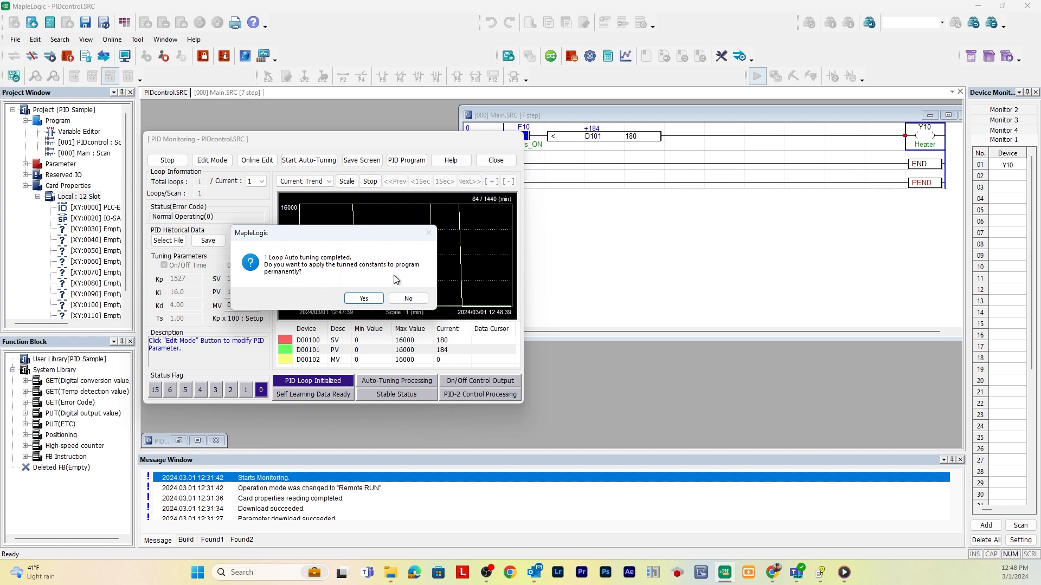
left_click(362, 298)
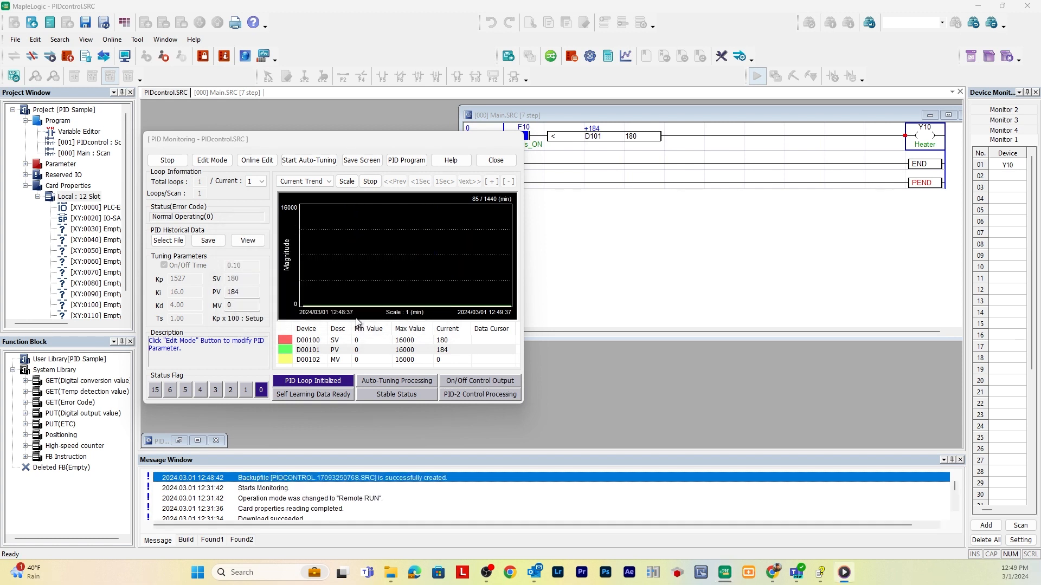